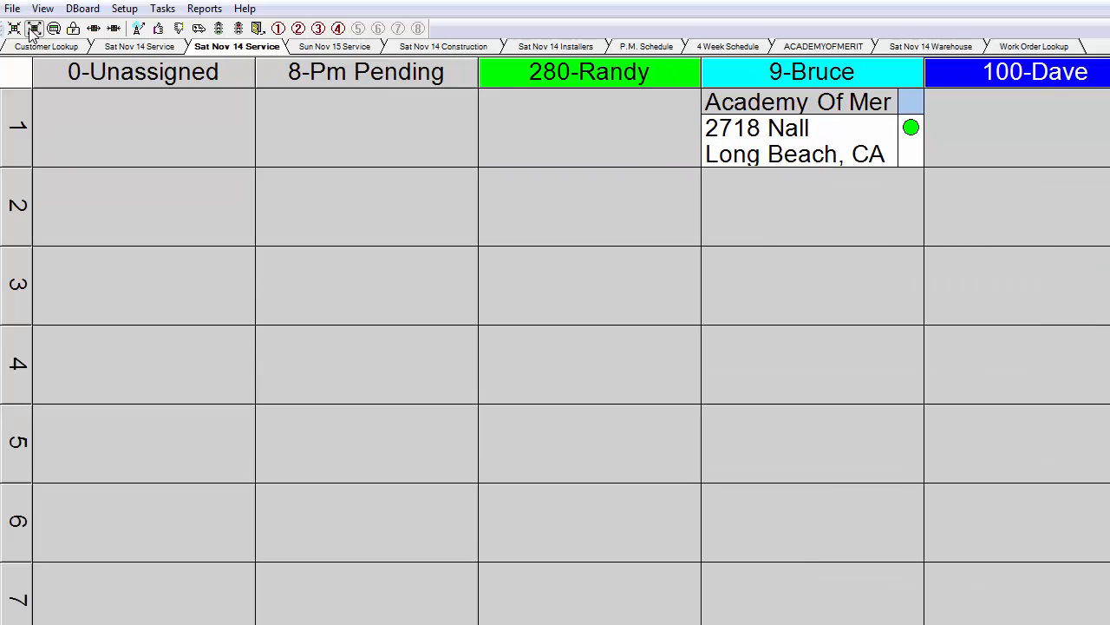
Zoom the service dispatch board in and back out so that more technician columns and rows fit
click(14, 29)
click(14, 29)
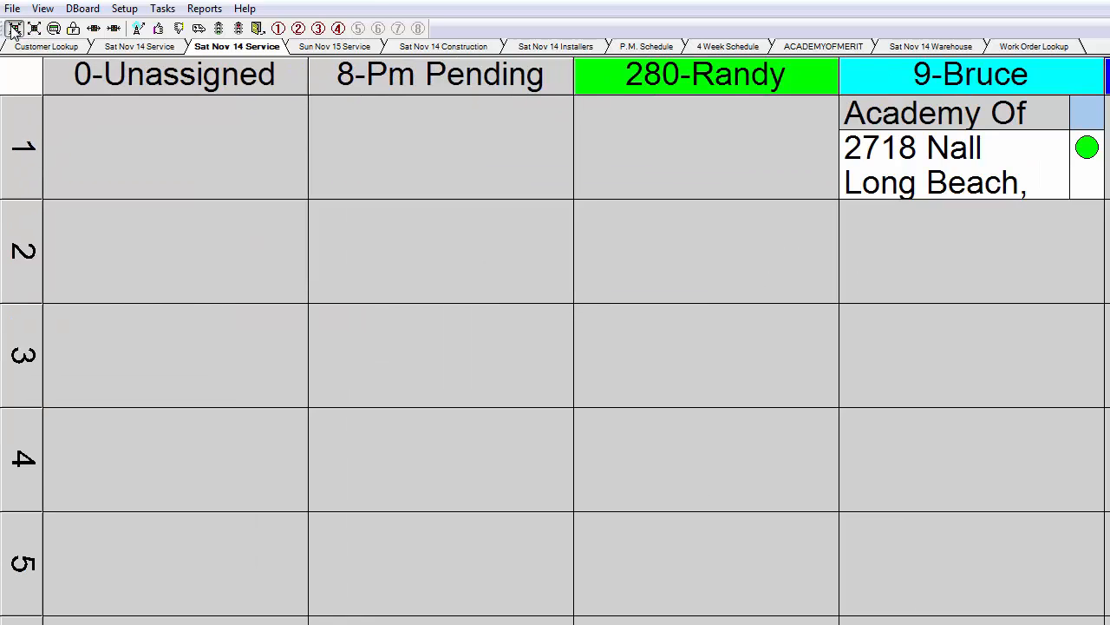
click(34, 28)
click(35, 29)
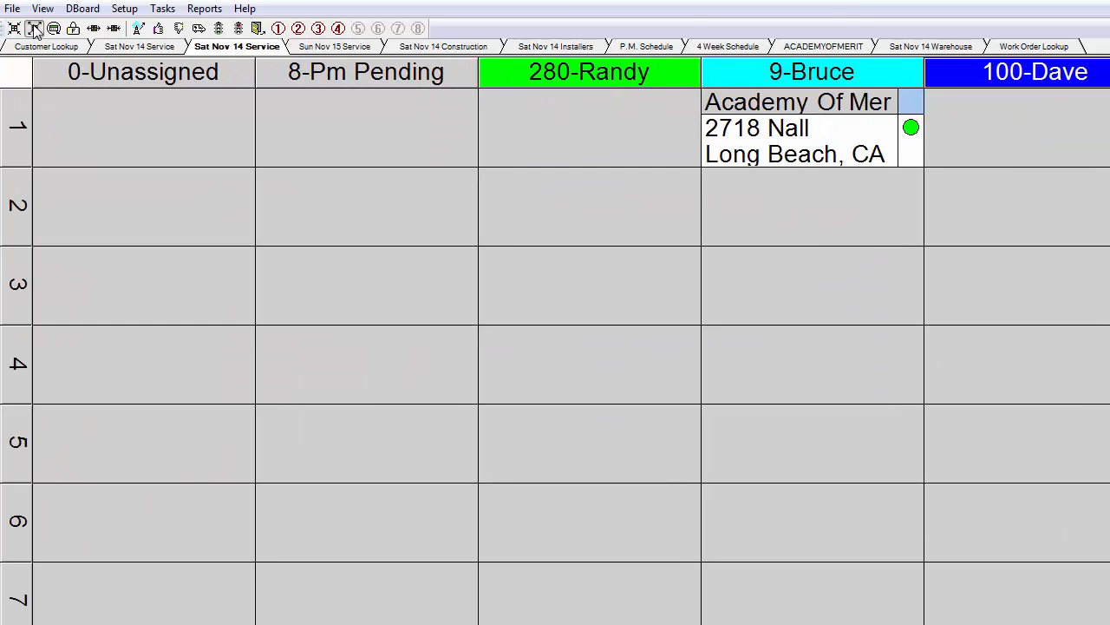
click(35, 28)
click(34, 29)
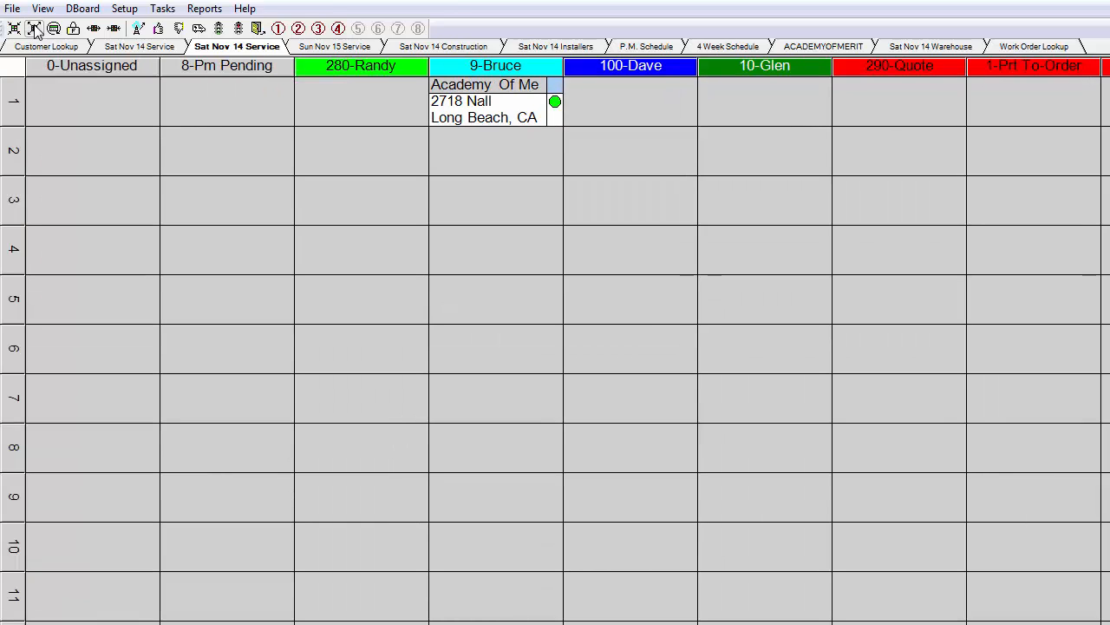
Show the call gauge under the technician headings and enlarge the board's cells
click(82, 9)
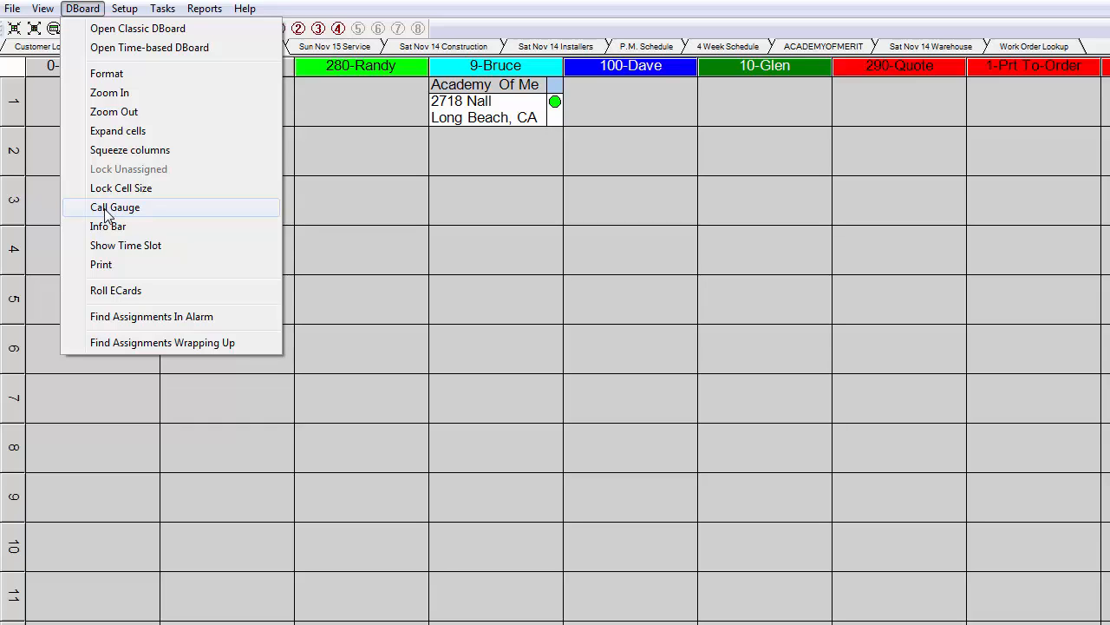
click(97, 210)
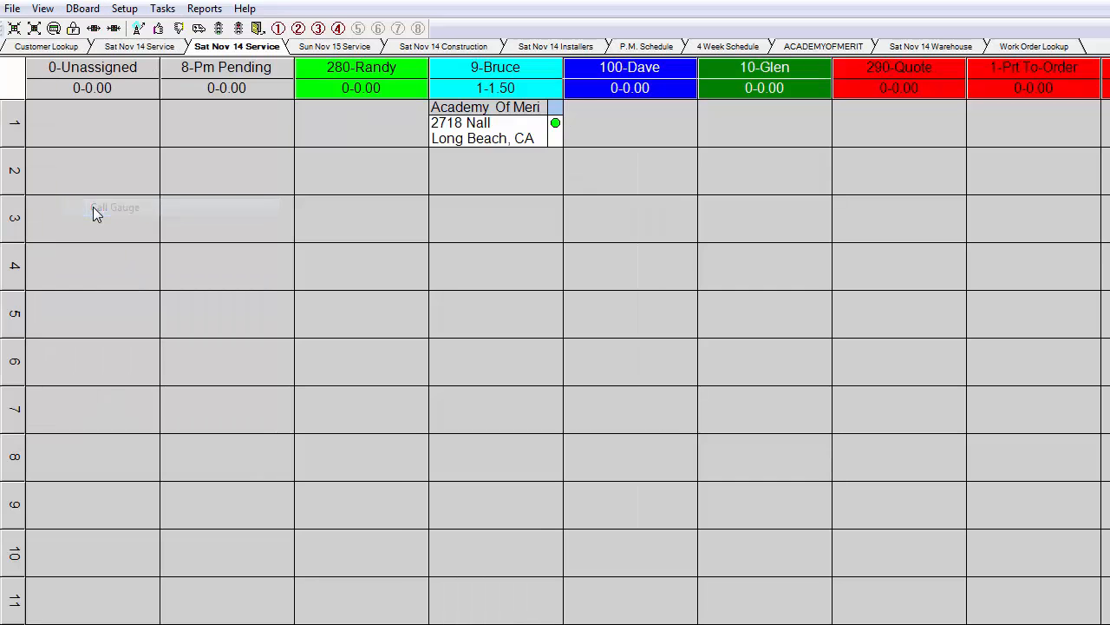
click(13, 28)
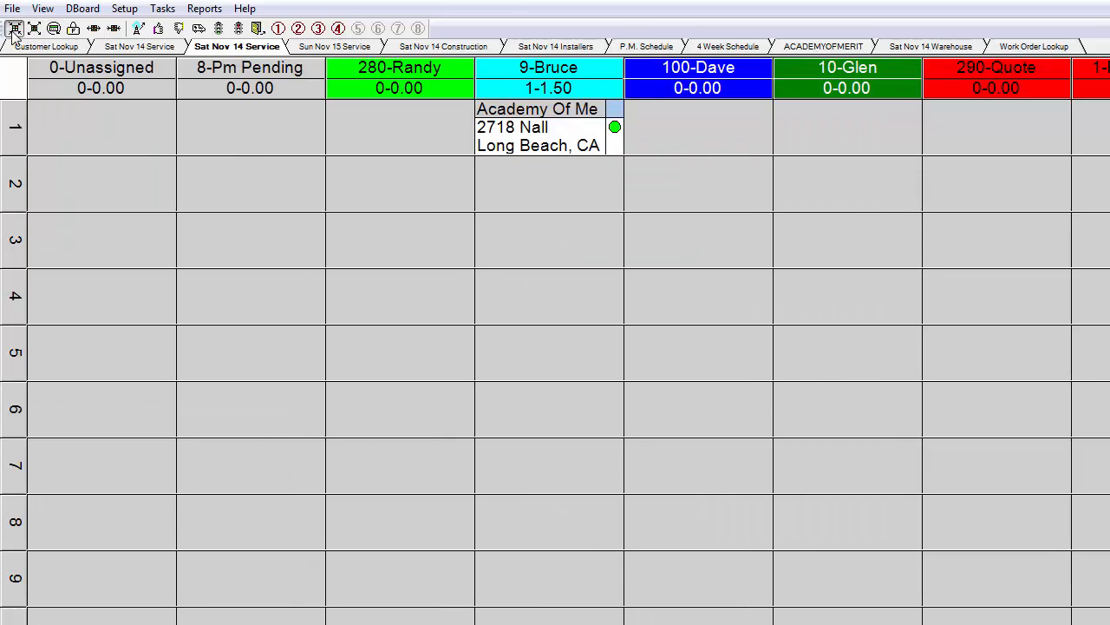
click(14, 28)
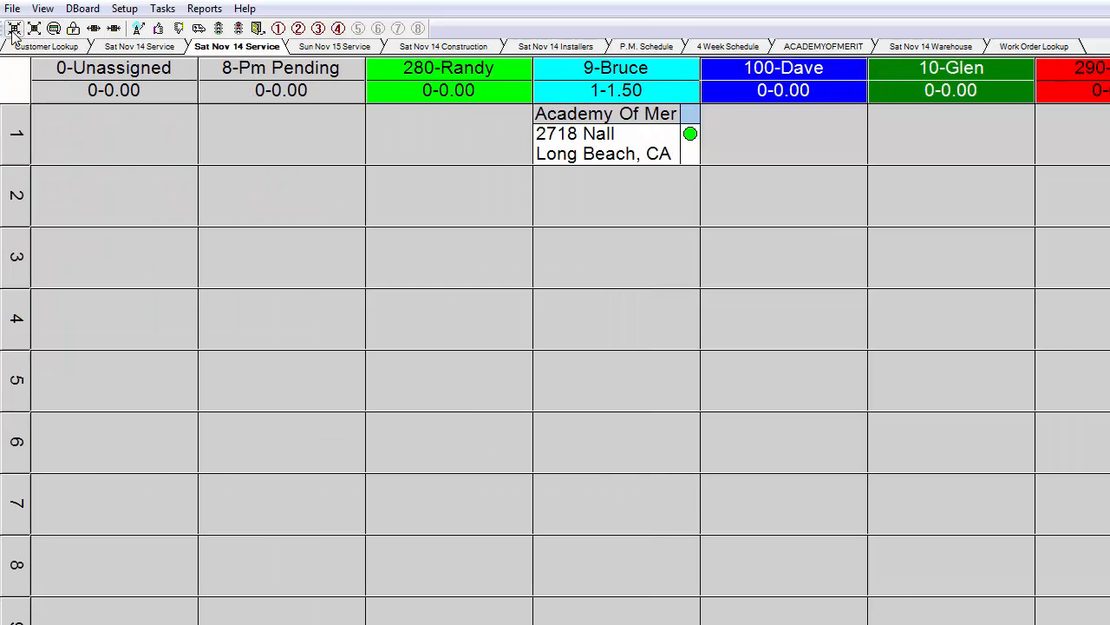
click(14, 29)
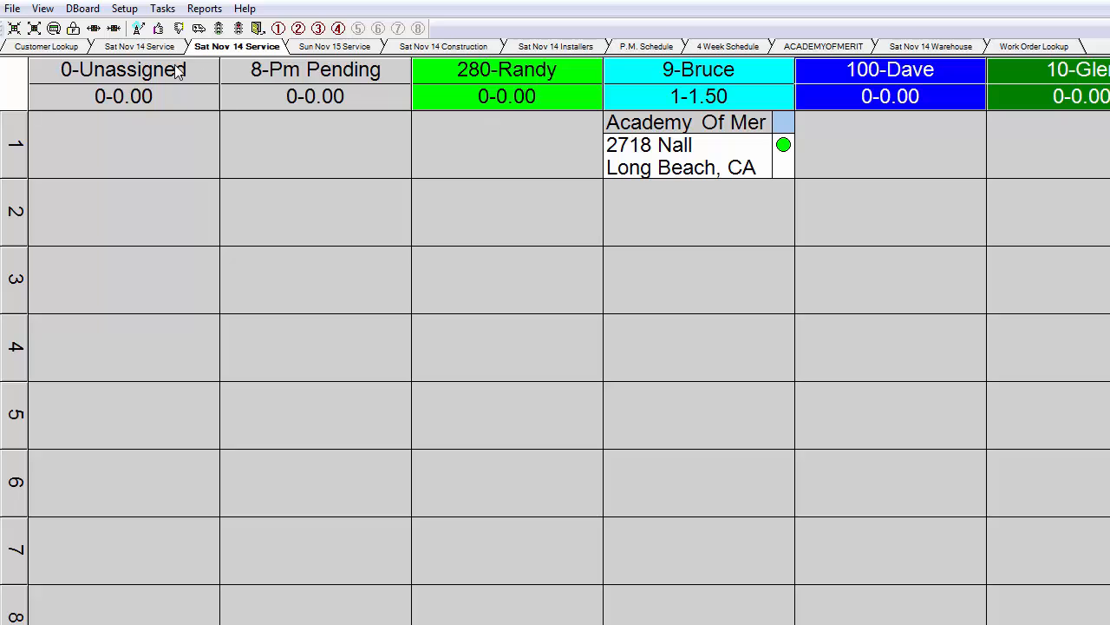
Turn on the info bar and the time slot display for the dispatch board
click(83, 9)
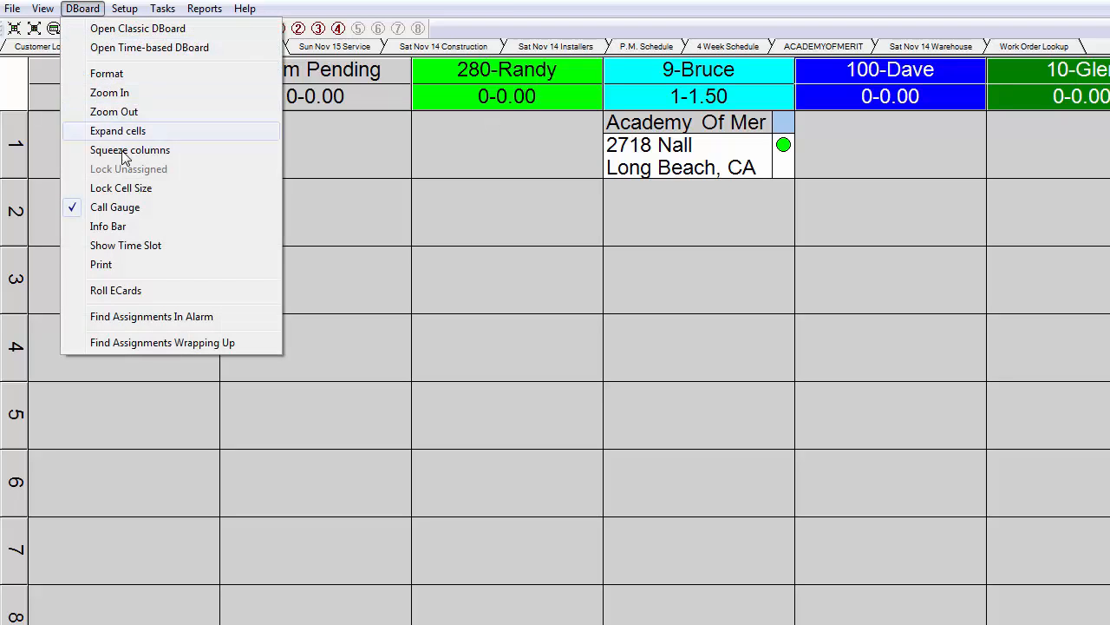
click(99, 227)
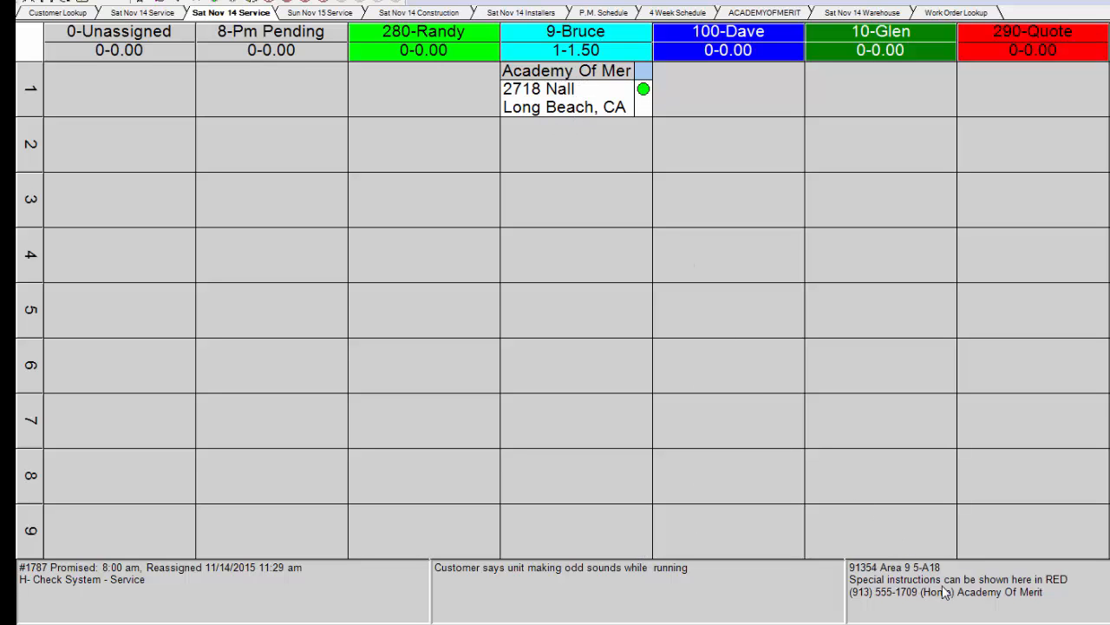
click(91, 3)
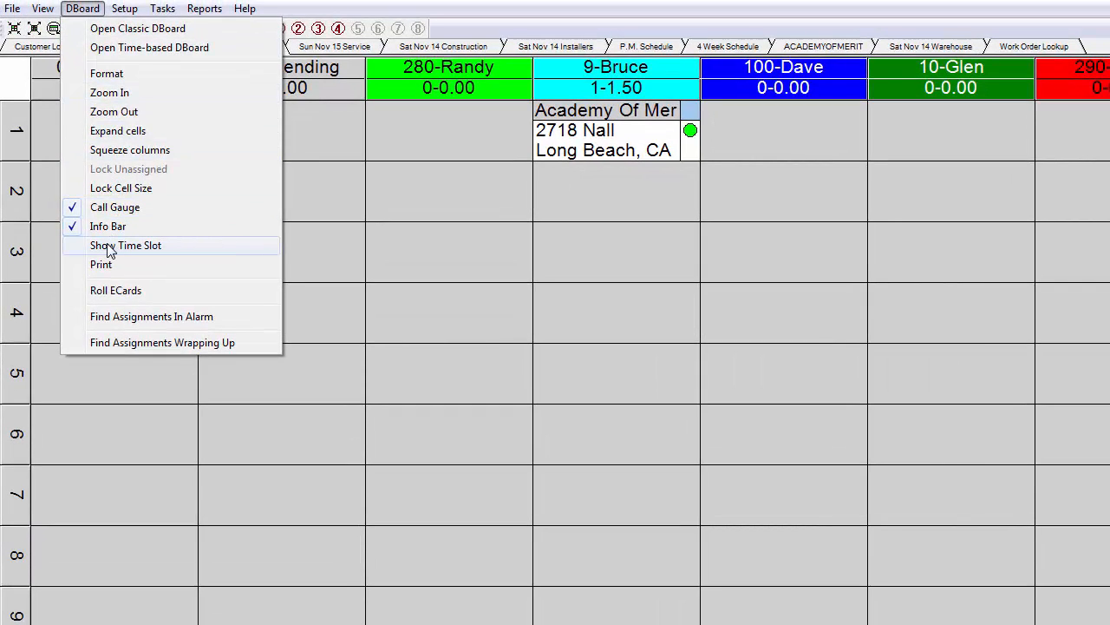
click(107, 249)
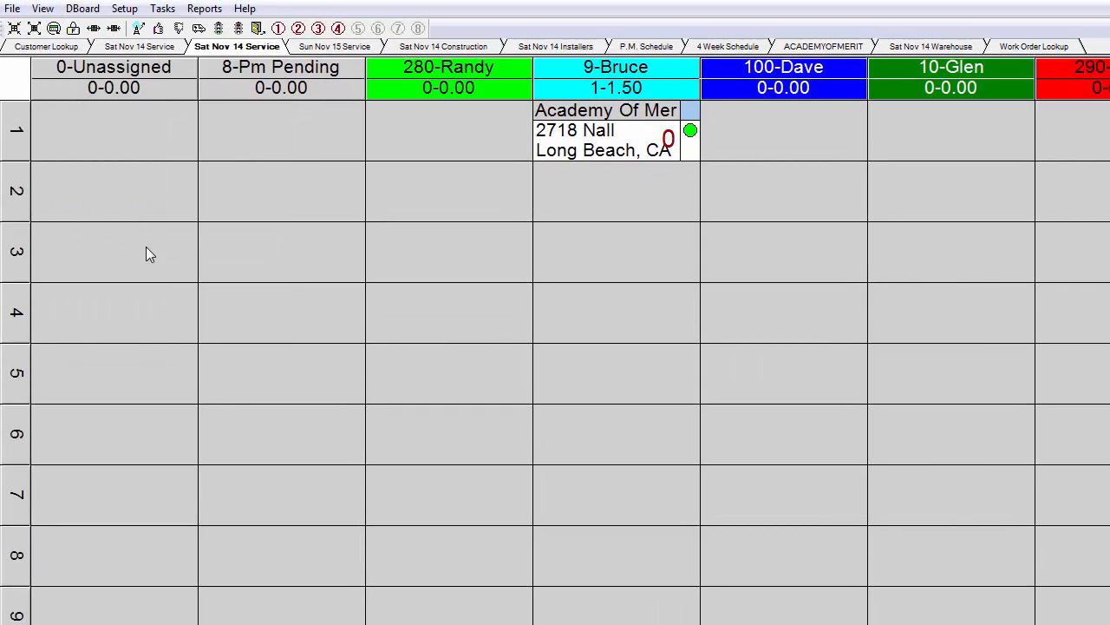
Set the time slot of the Academy Of Merit work order card to 99
right_click(593, 127)
click(626, 138)
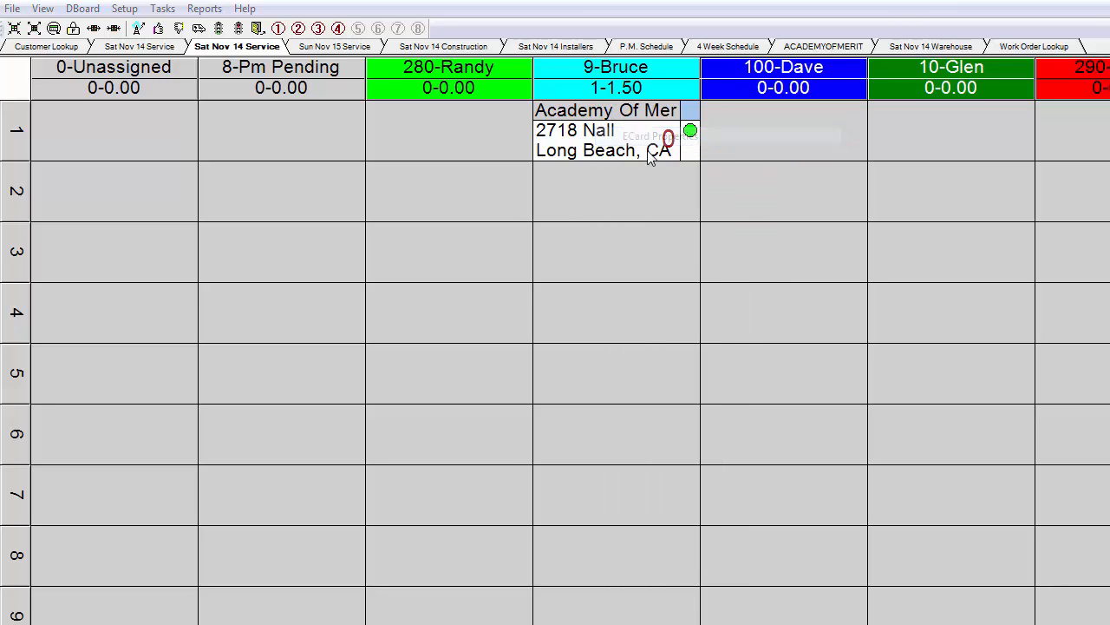
double_click(659, 362)
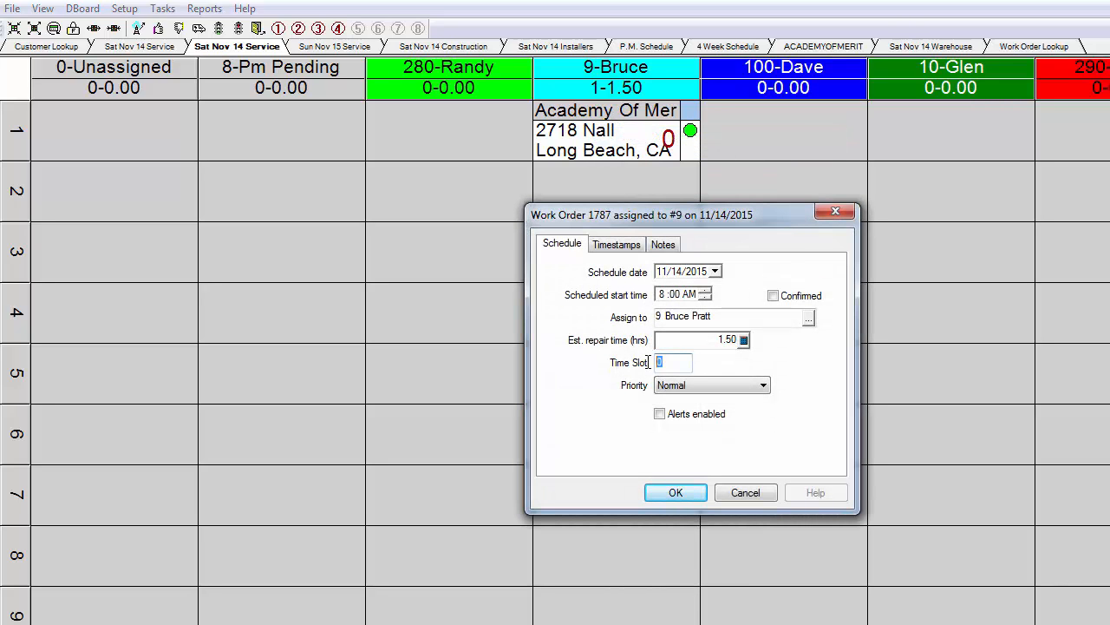
text(99)
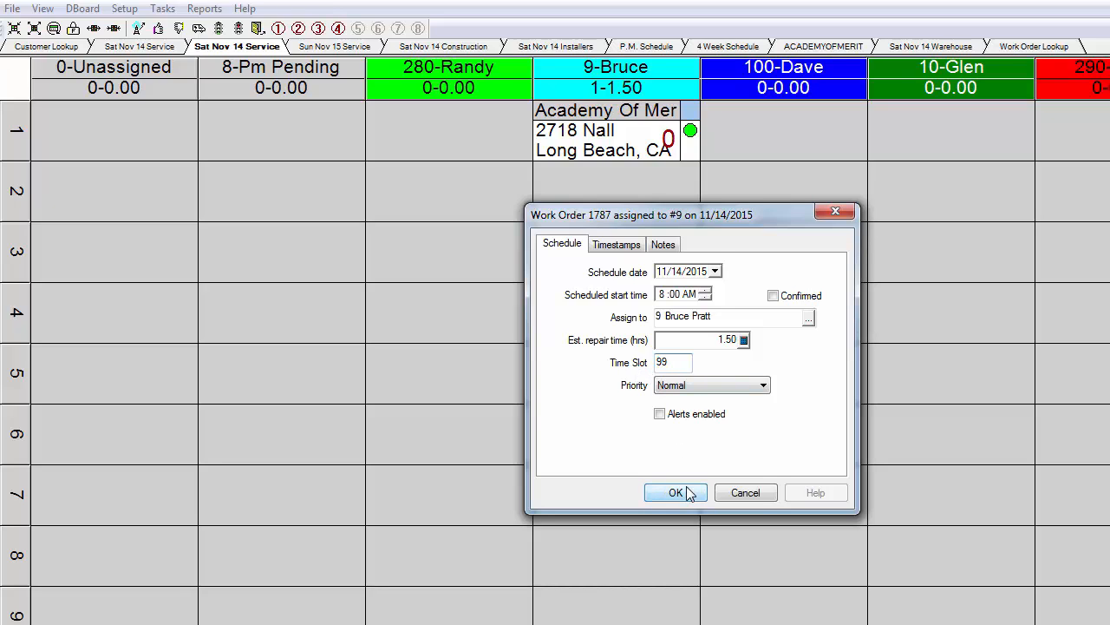
click(690, 493)
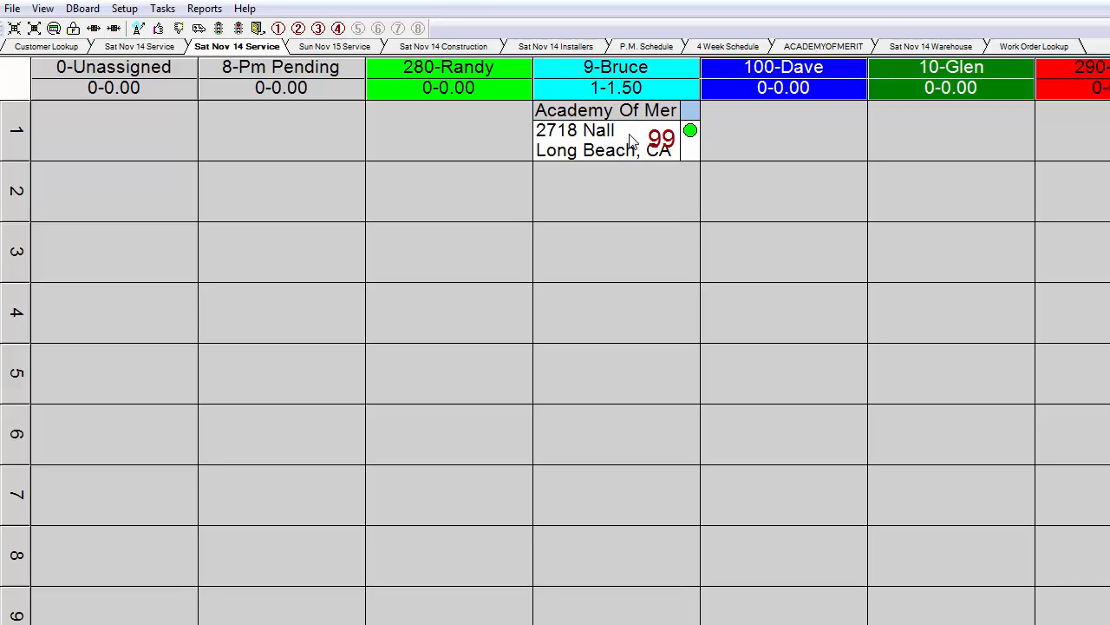
click(83, 8)
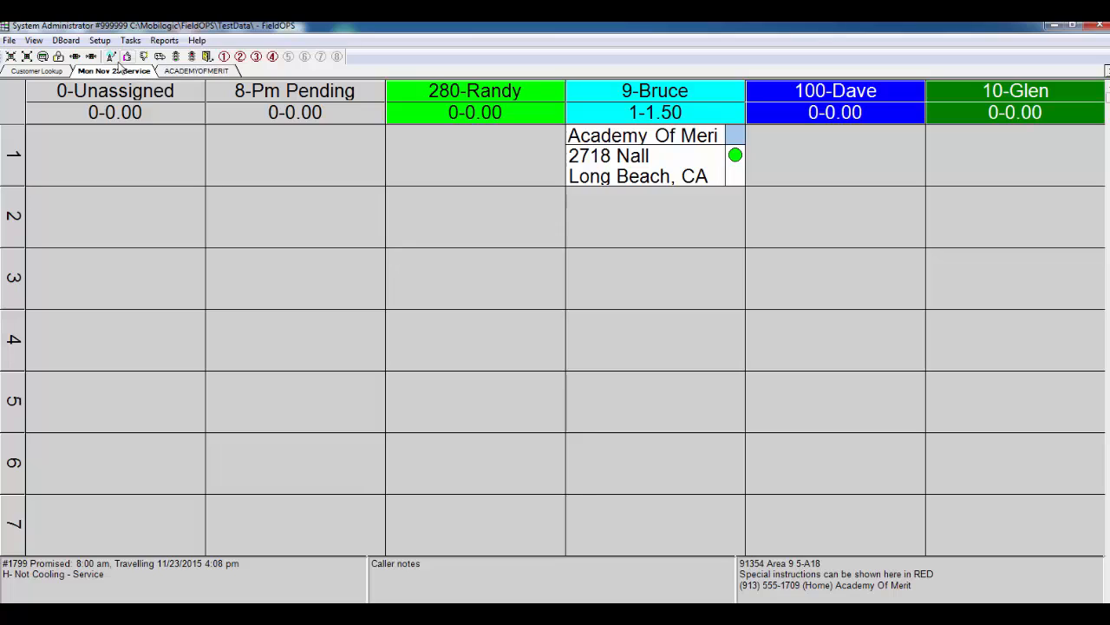
Send the Academy Of Merit work order message to the assigned technician and check the order out to technician #9 in FieldDesk
click(111, 57)
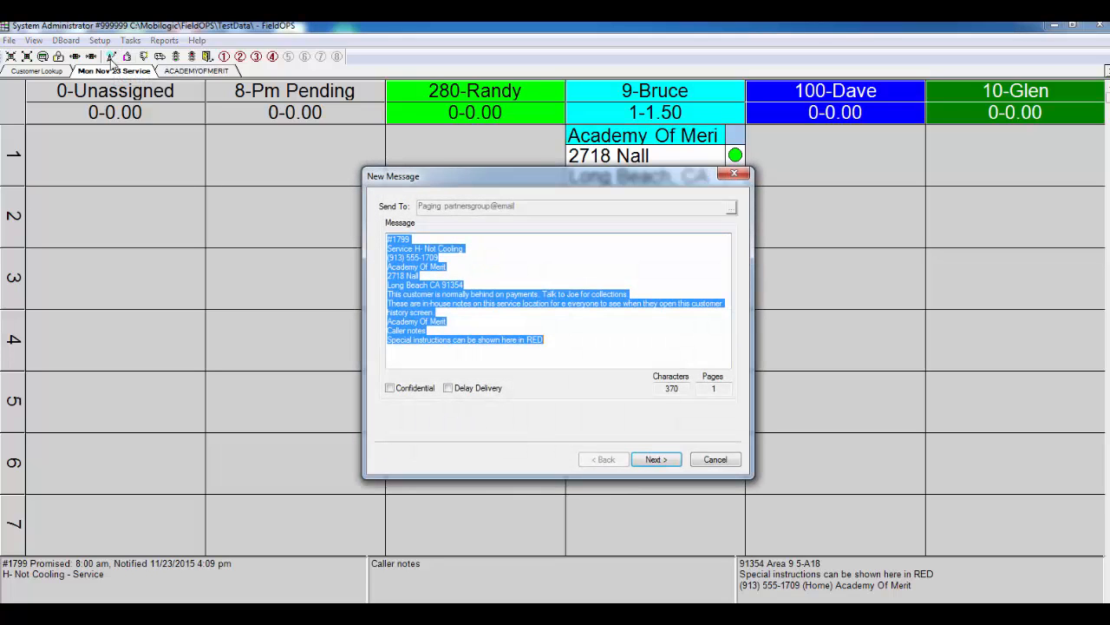
click(506, 262)
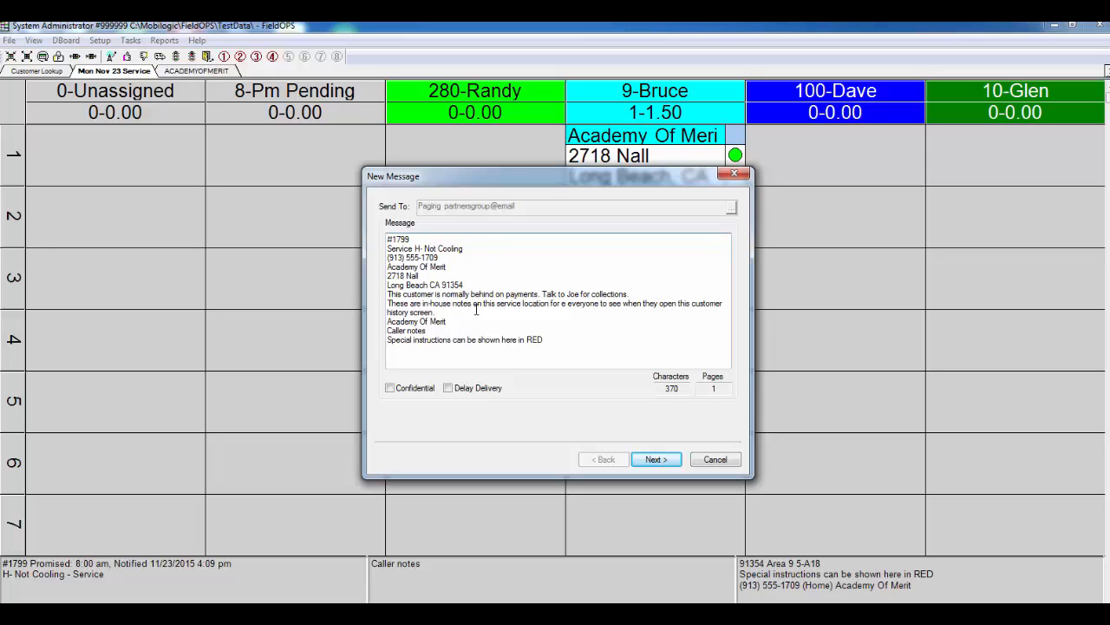
click(656, 459)
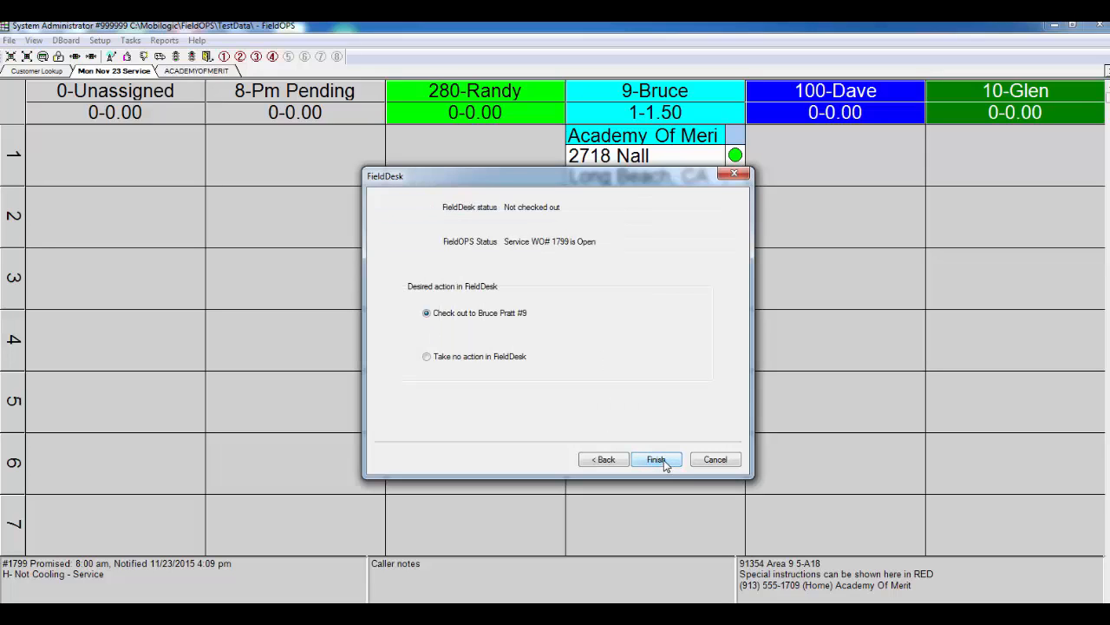
click(667, 456)
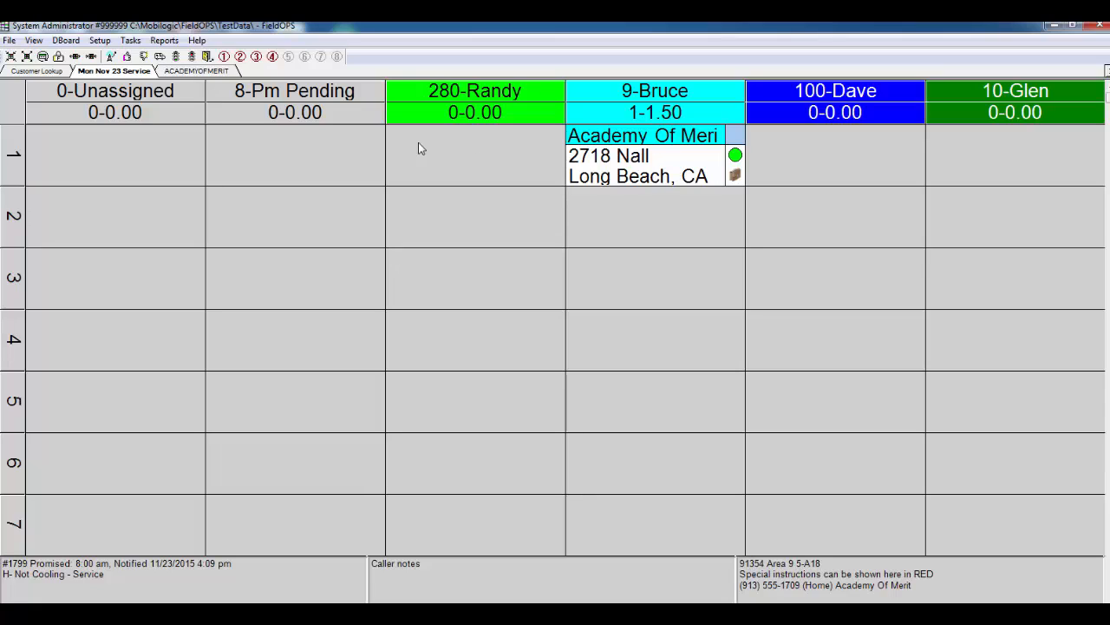
Advance the Academy Of Merit card's status through Acknowledged, No Answer, Travelling, Started and Suspended
click(127, 59)
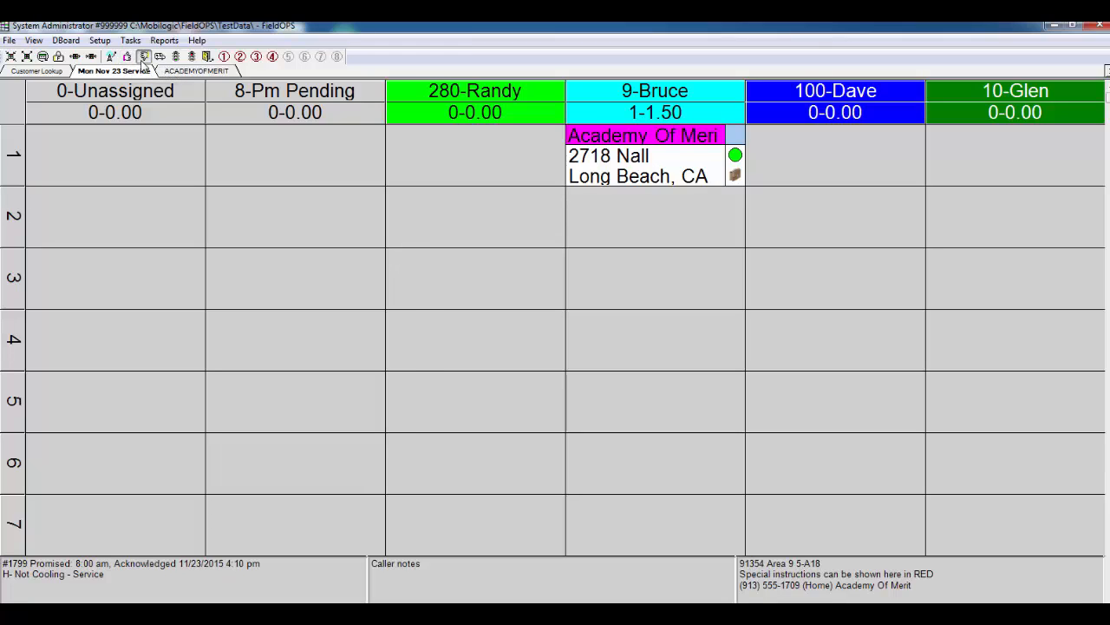
click(144, 59)
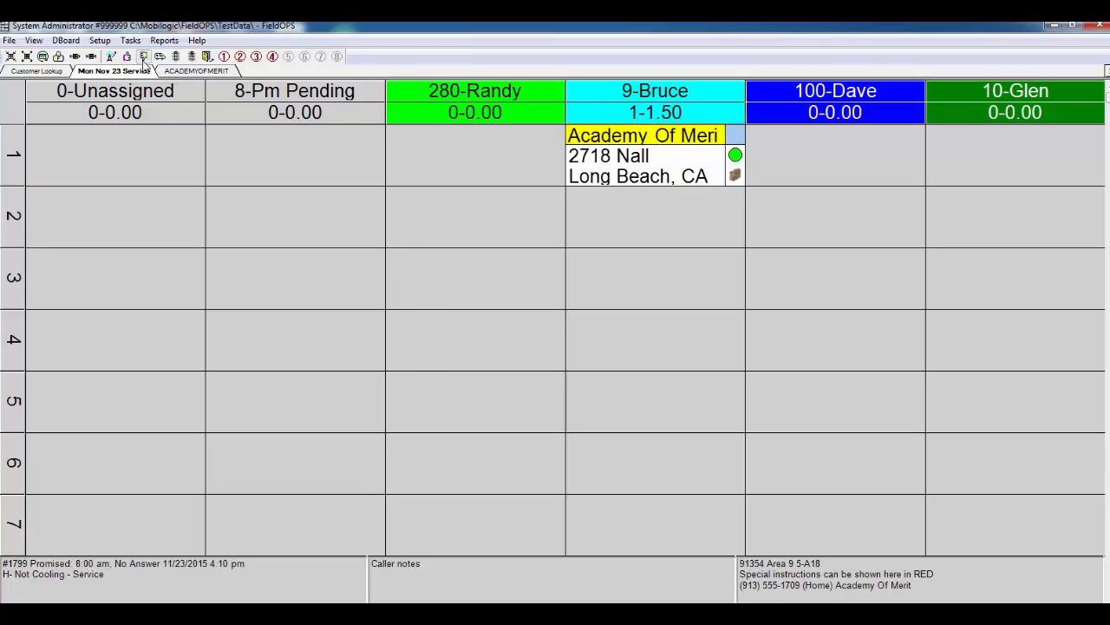
click(159, 58)
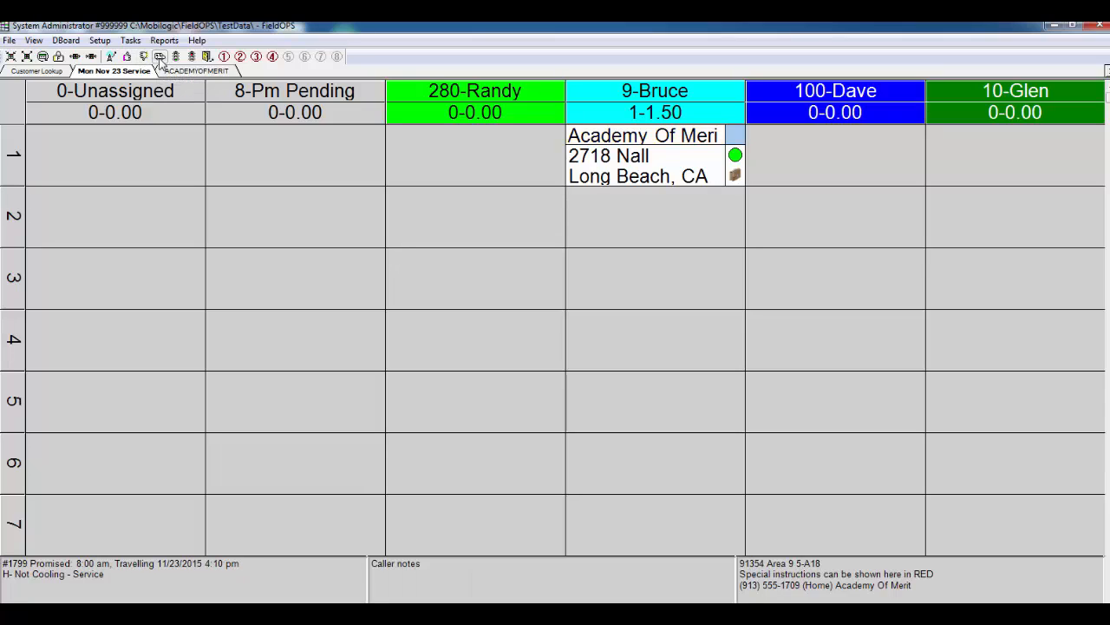
click(176, 57)
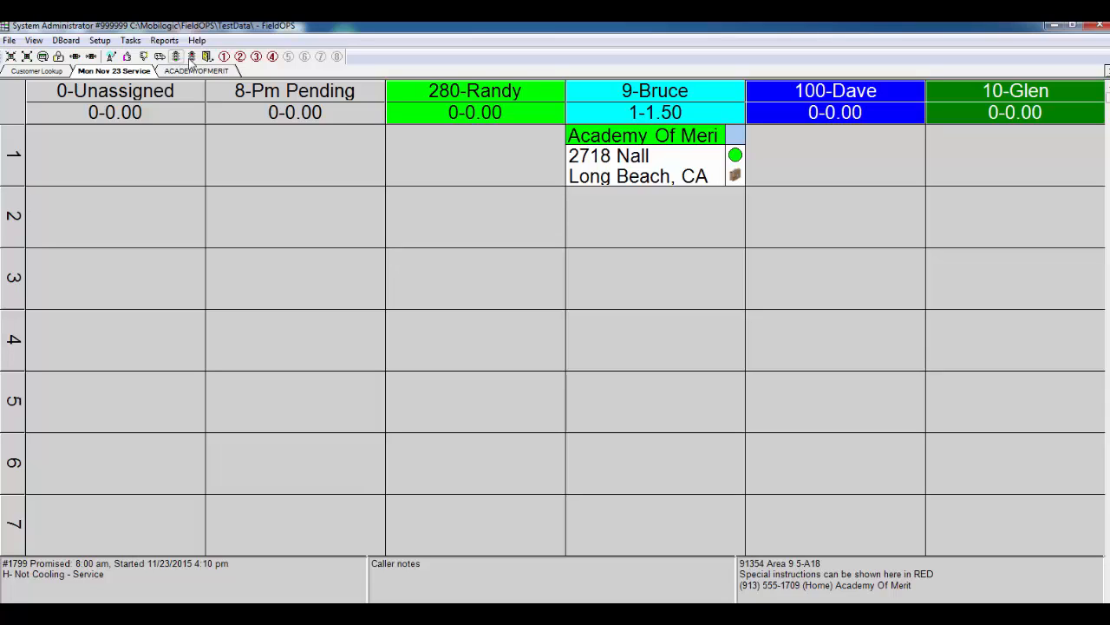
click(191, 57)
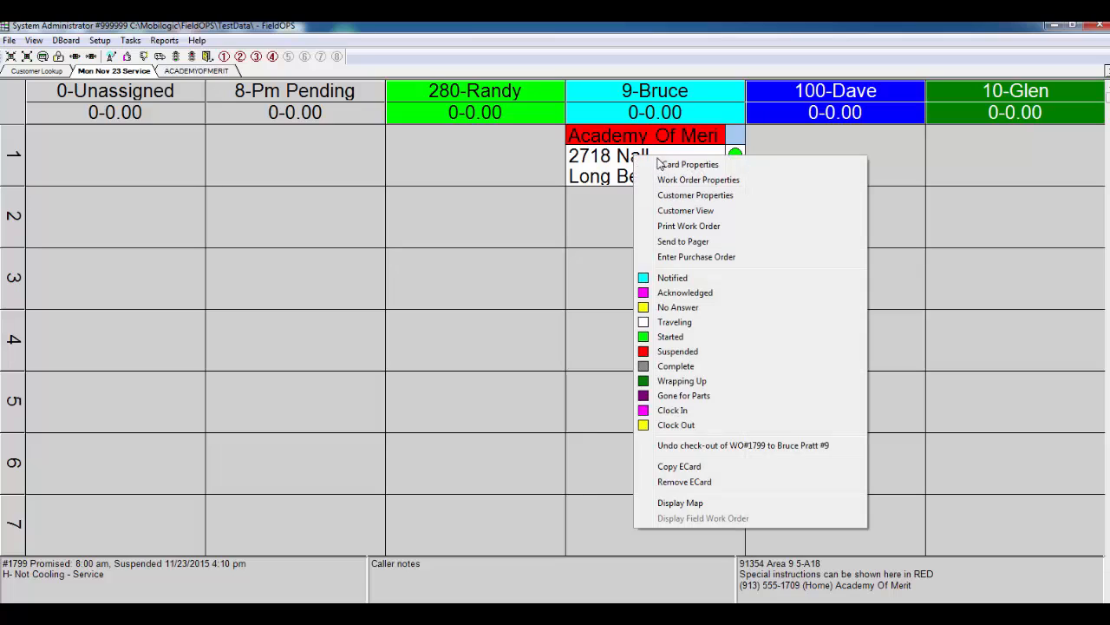
Examine the status timestamps in the Academy Of Merit card's properties, including the Reassigned and Notified entries, and close without changes
click(657, 164)
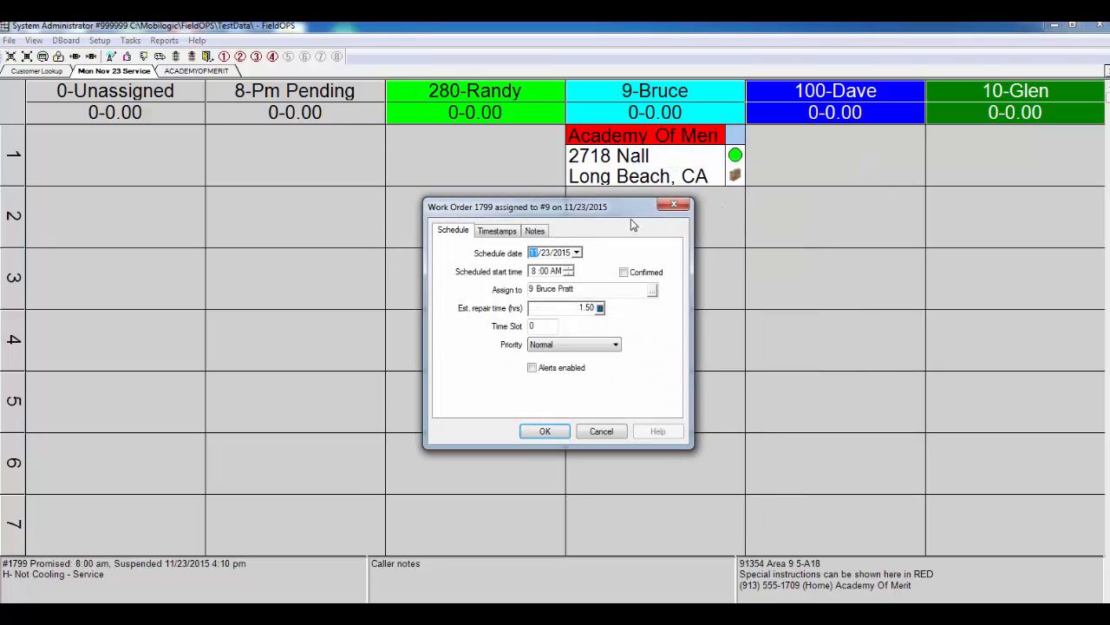
click(507, 231)
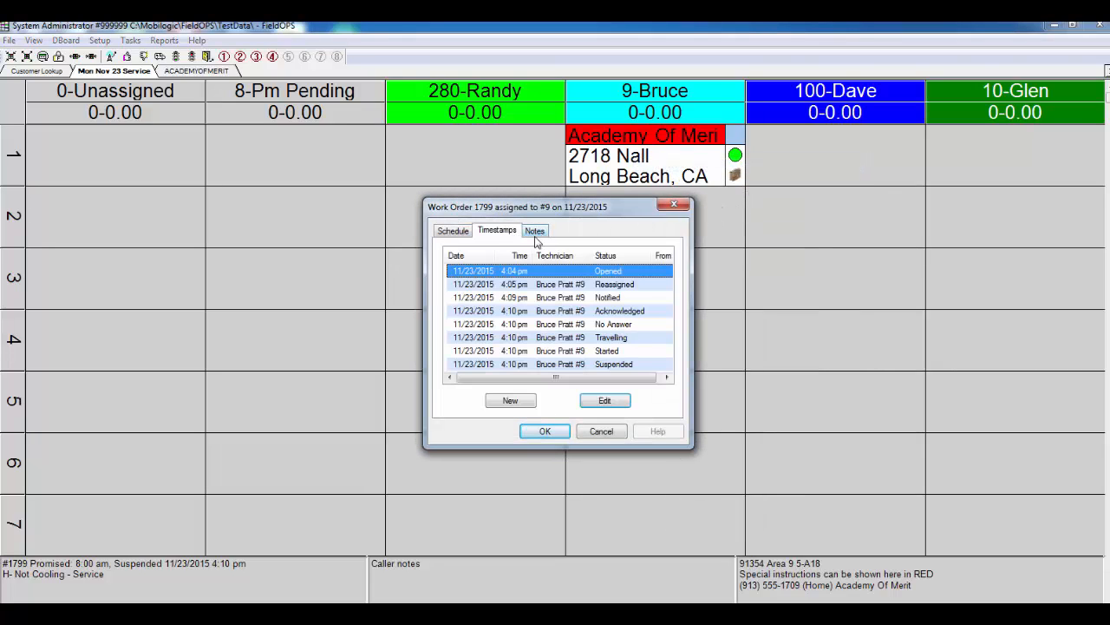
click(609, 284)
click(603, 298)
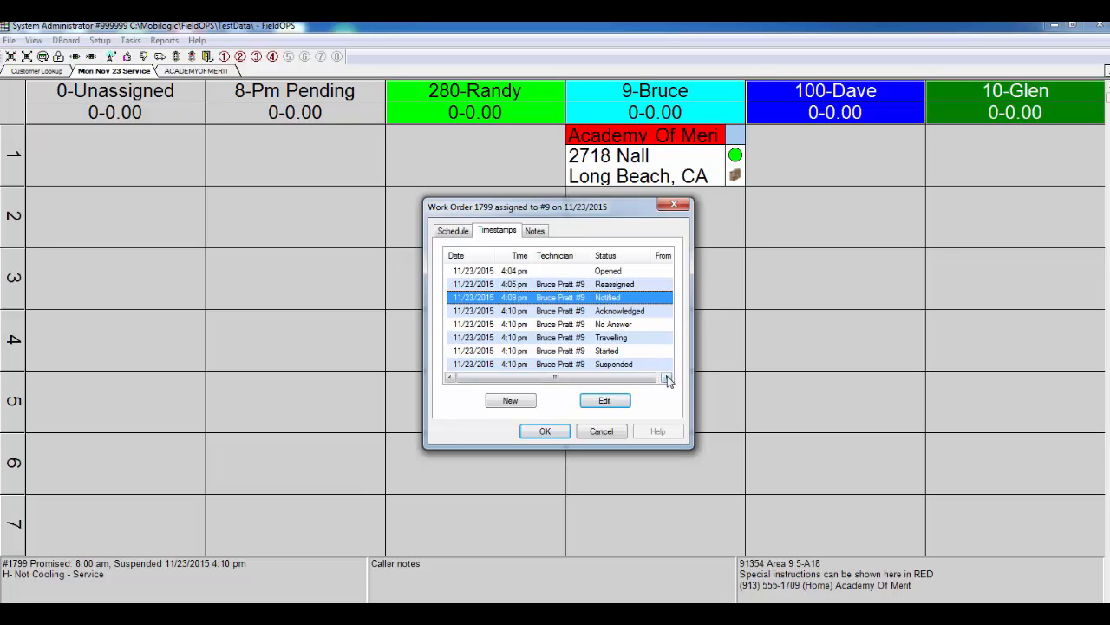
click(601, 431)
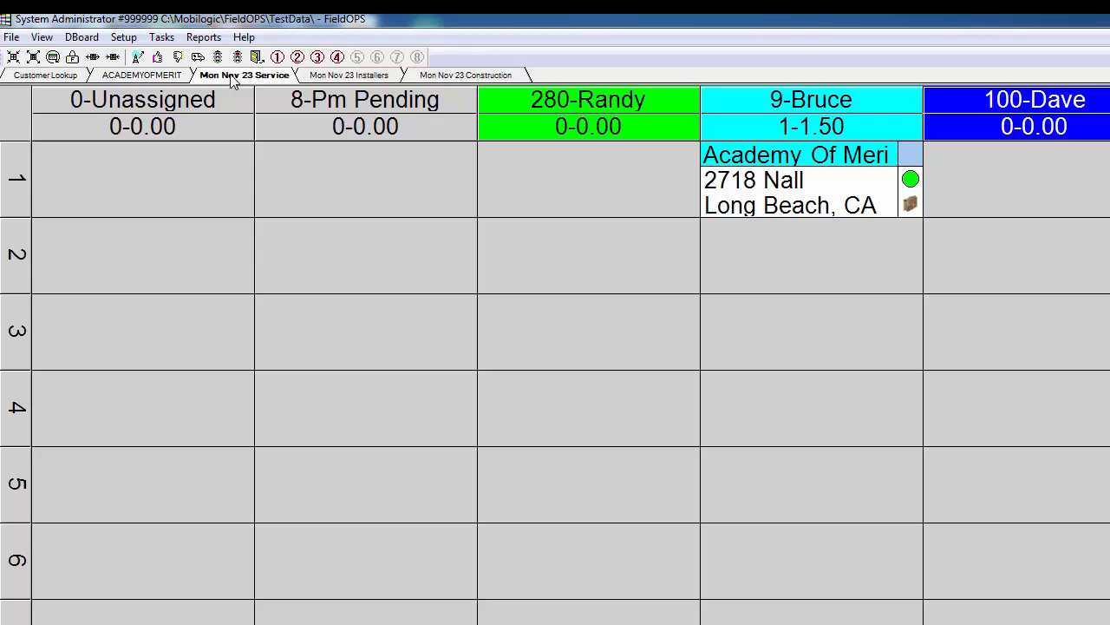
View the Academy Of Merit assignment on the Mon Nov 23 Installers board and the Mon Nov 23 Construction board
click(323, 78)
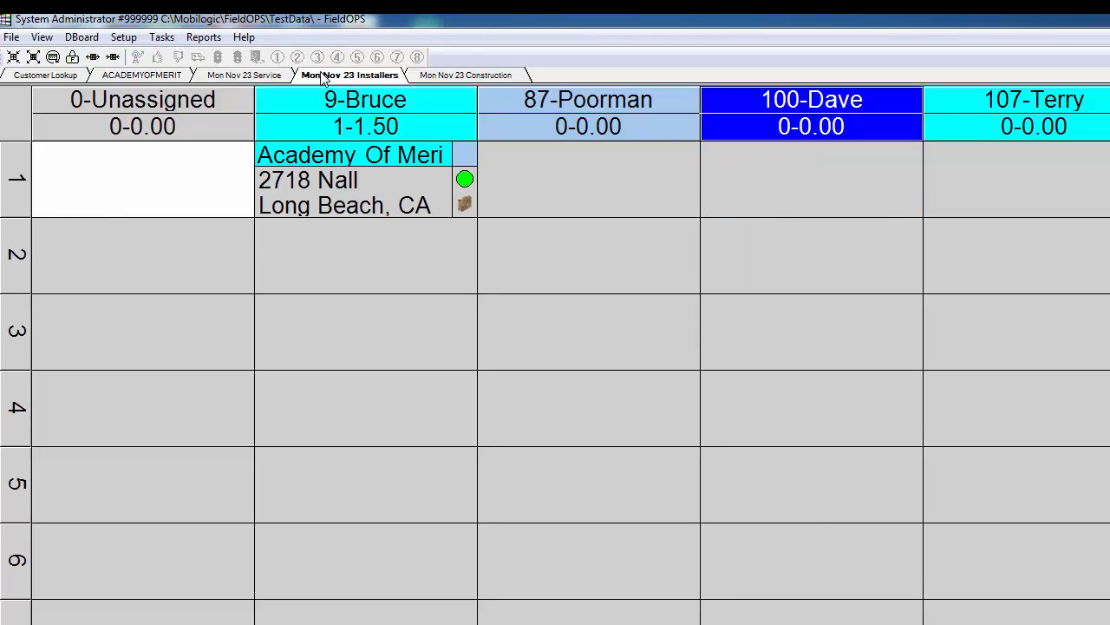
click(473, 78)
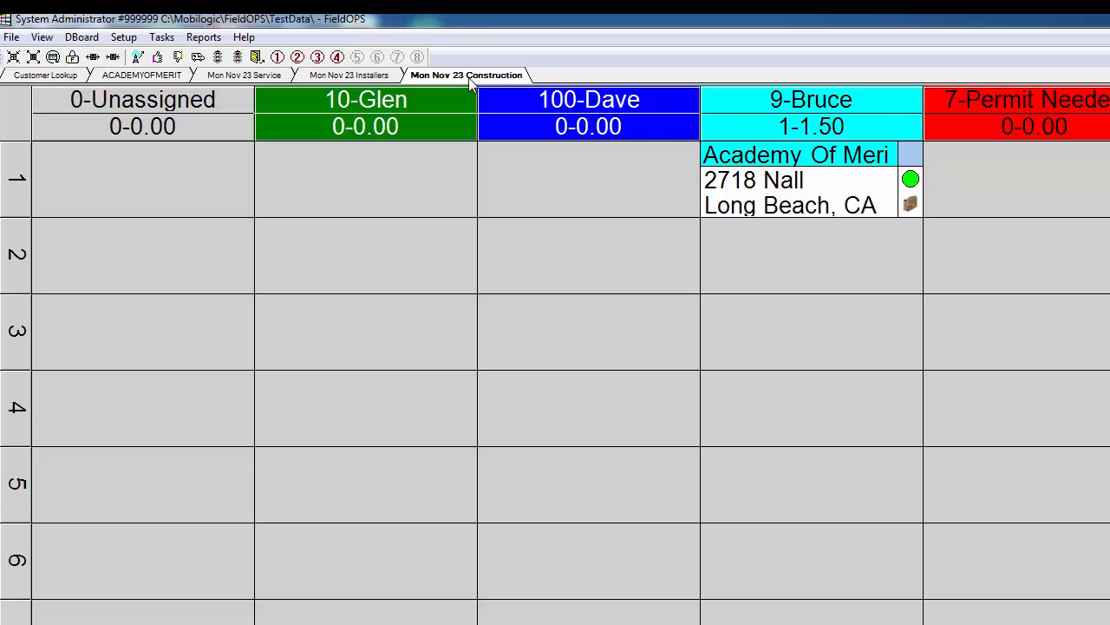